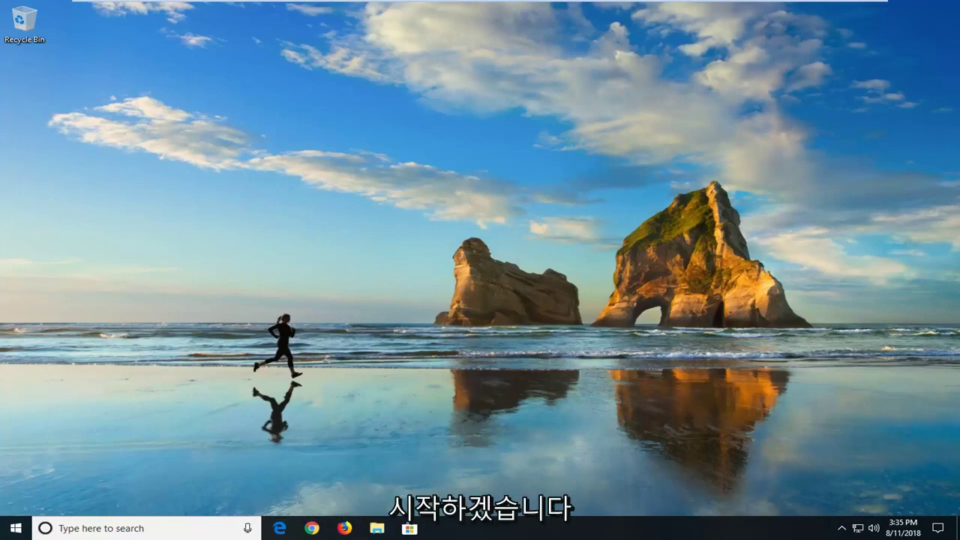
Search the Start menu for 'file explorer'.
{"action": "left_click", "coordinate": [16, 528]}
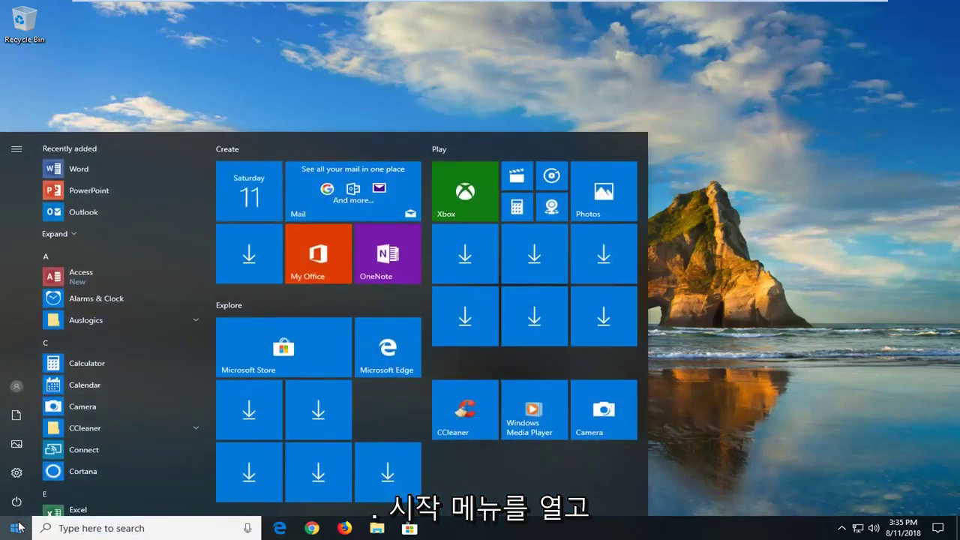
{"action": "type", "text": "file explorer"}
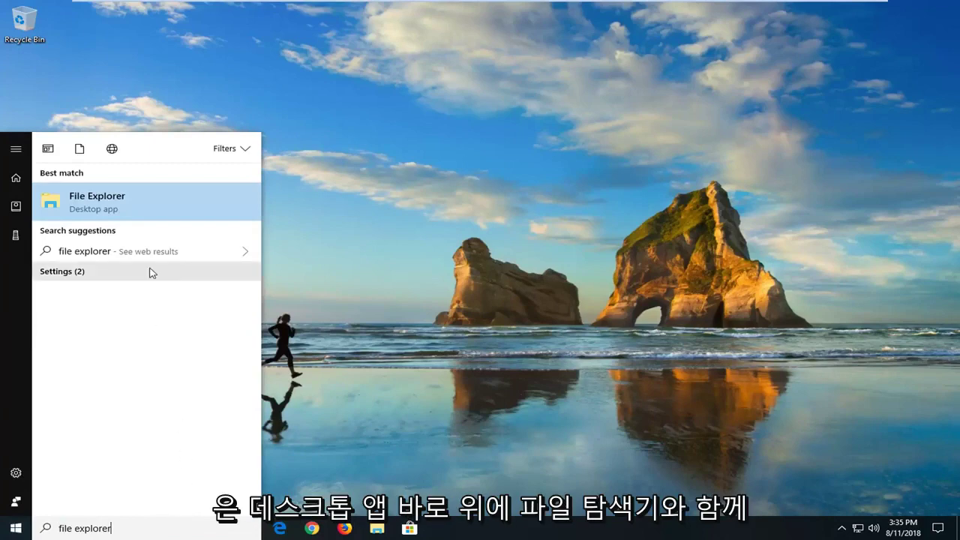
Launch File Explorer, go to This PC, and select Local Disk (C:).
{"action": "left_click", "coordinate": [144, 210]}
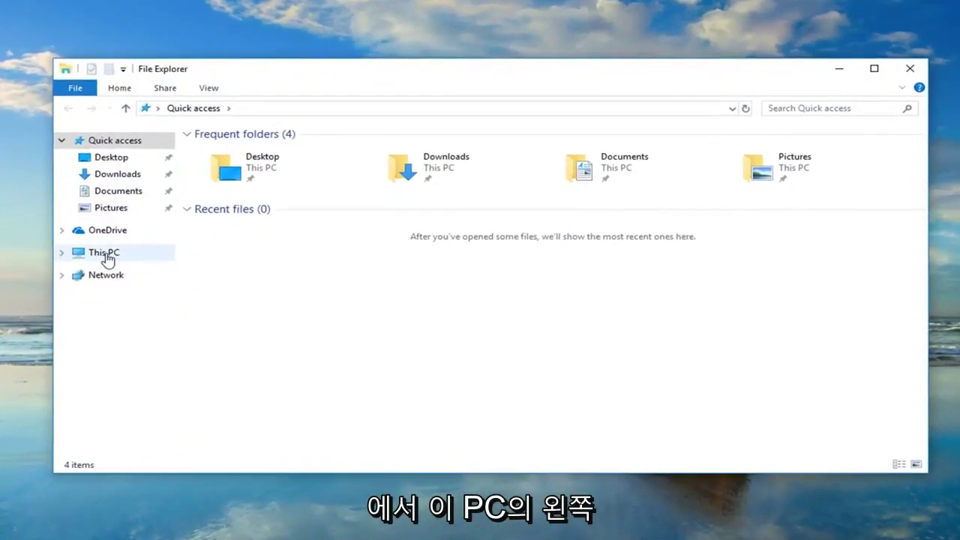
{"action": "left_click", "coordinate": [113, 257]}
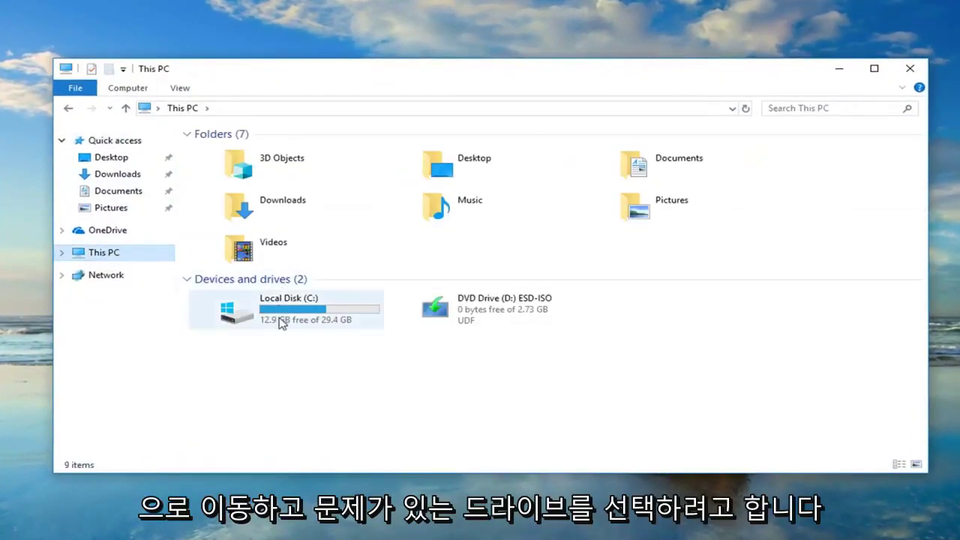
{"action": "left_click", "coordinate": [300, 322]}
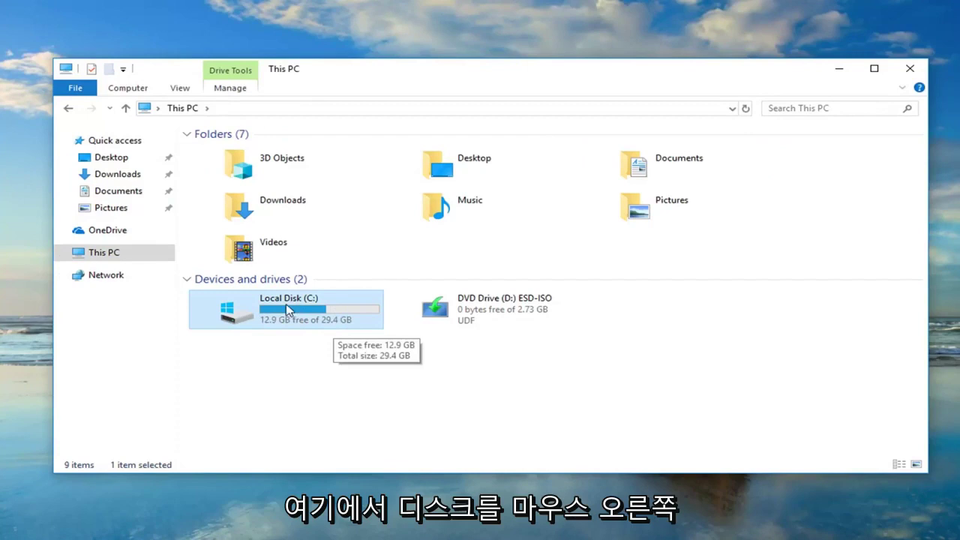
Show the Tools tab of the Local Disk (C:) Properties window.
{"action": "right_click", "coordinate": [288, 307]}
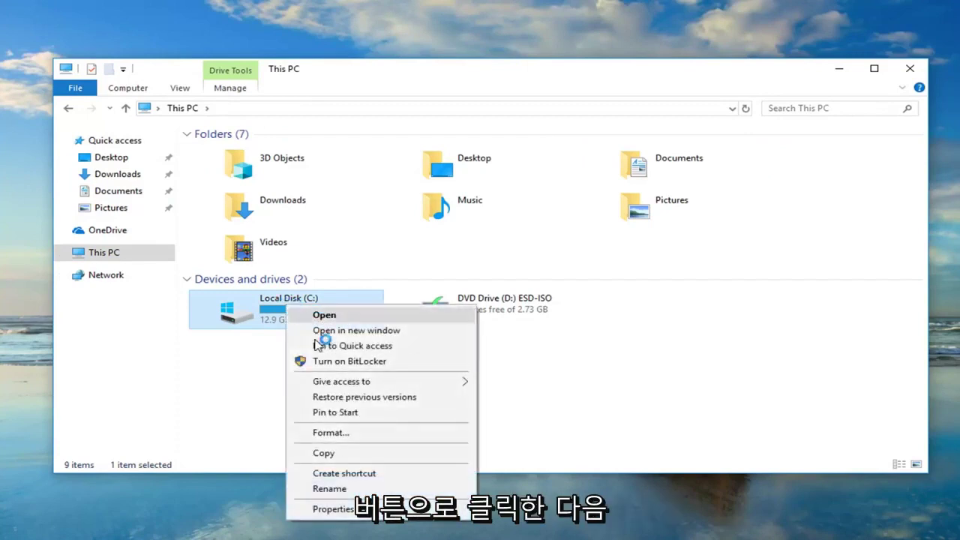
{"action": "left_click", "coordinate": [330, 509]}
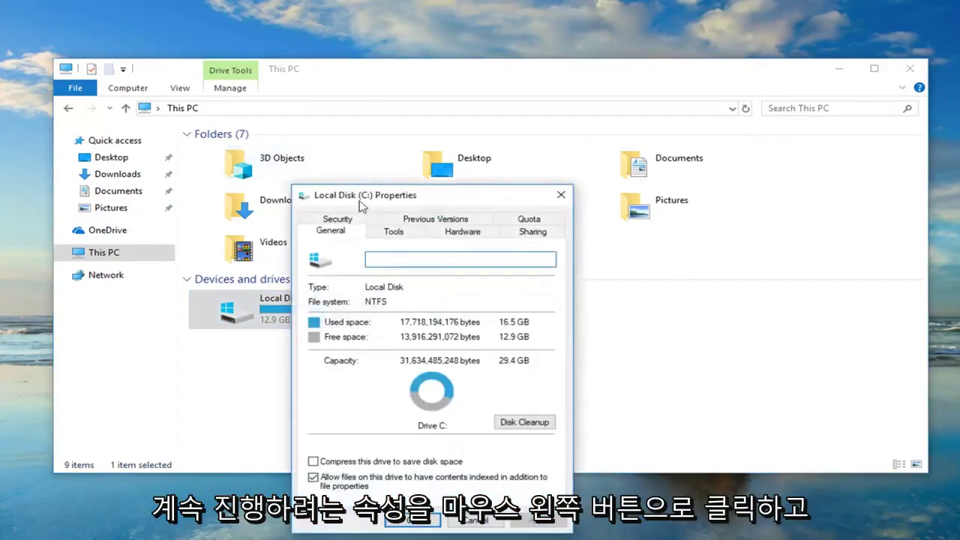
{"action": "mouse_move", "coordinate": [397, 196]}
{"action": "left_mouse_down"}
{"action": "mouse_move", "coordinate": [405, 75]}
{"action": "mouse_move", "coordinate": [423, 90]}
{"action": "left_mouse_up"}
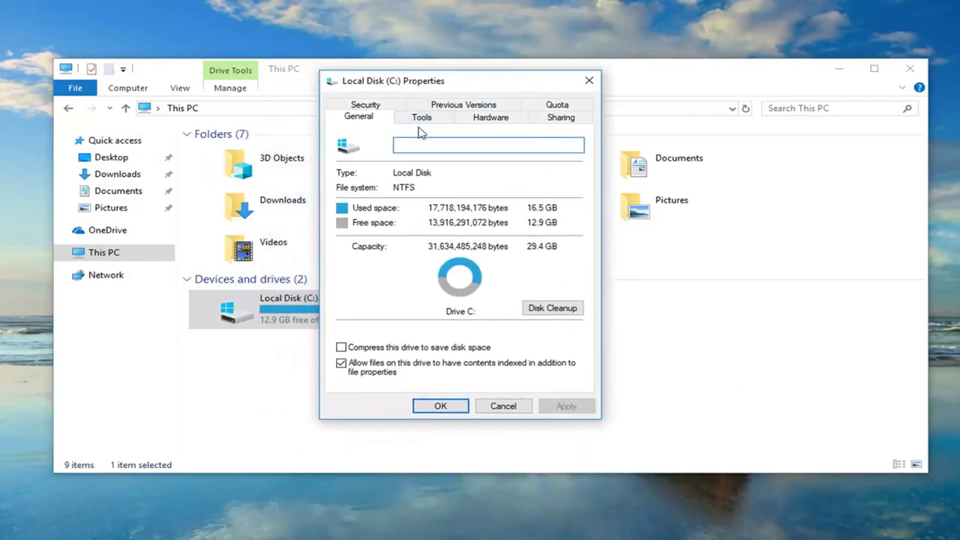
{"action": "left_click", "coordinate": [421, 118]}
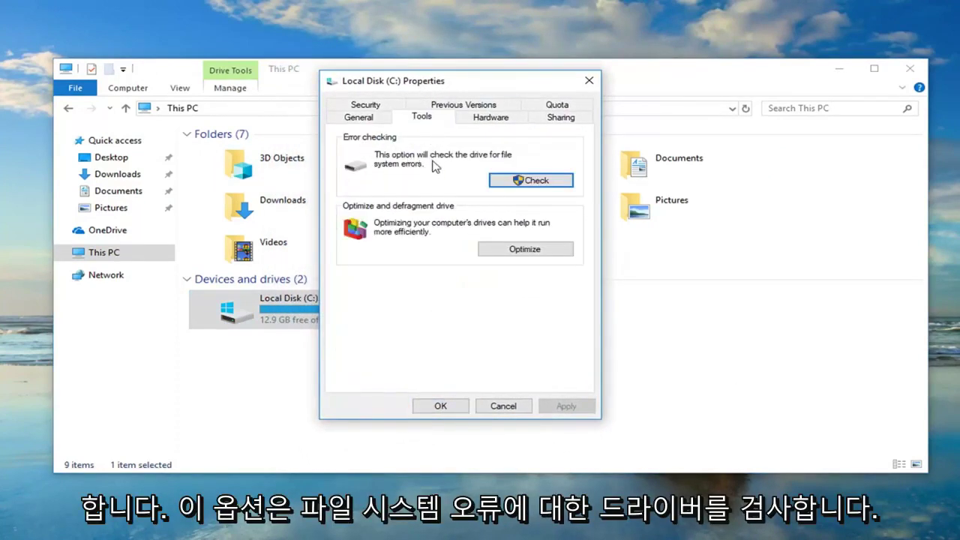
Run Error checking on drive C: and choose Scan drive.
{"action": "left_click", "coordinate": [517, 182]}
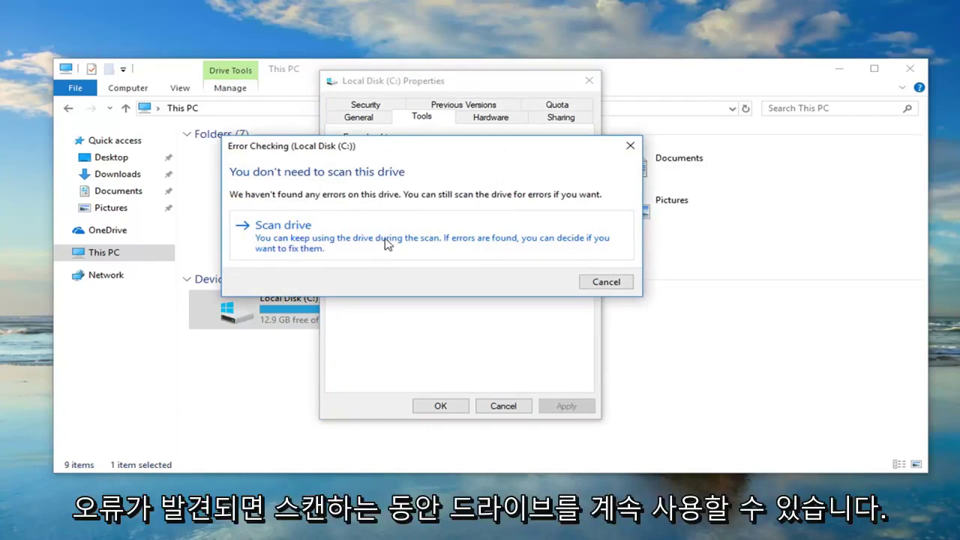
{"action": "left_click", "coordinate": [319, 243]}
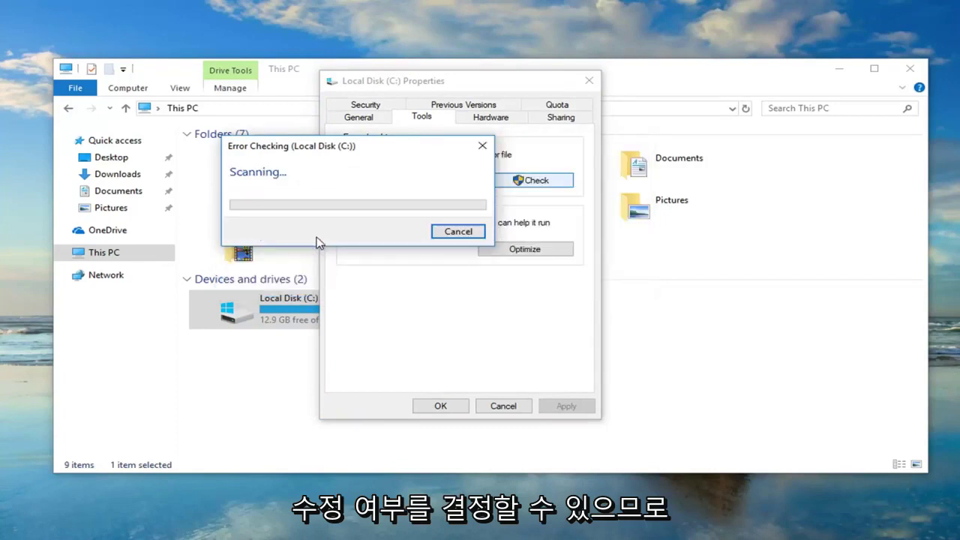
Move the scan progress window aside and wait until C: reports no errors found.
{"action": "left_click_drag", "start_coordinate": [339, 159], "coordinate": [443, 187]}
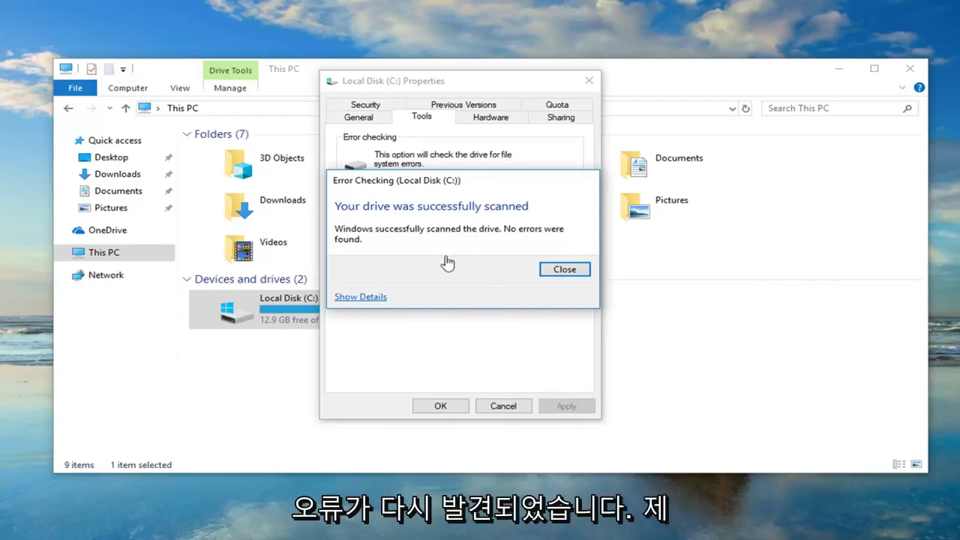
{"action": "left_click", "coordinate": [559, 271]}
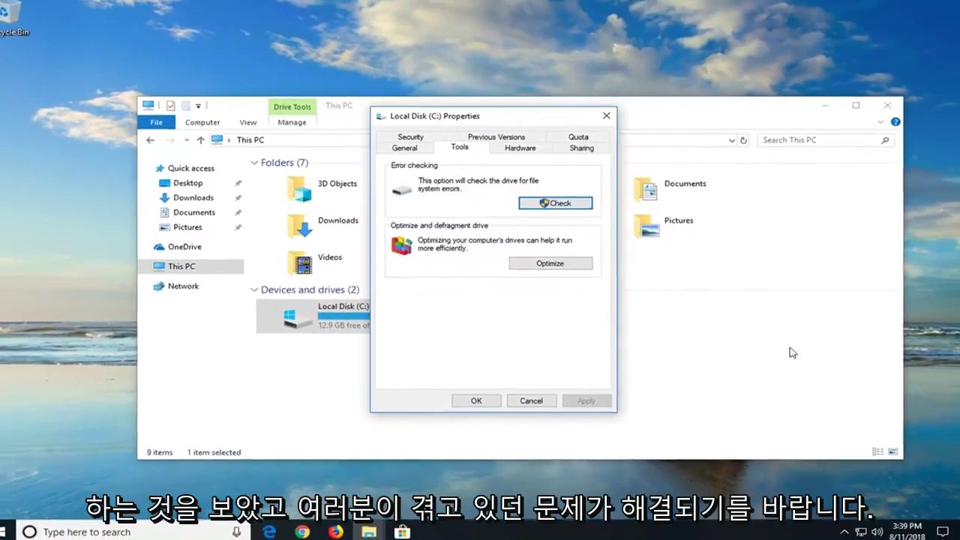